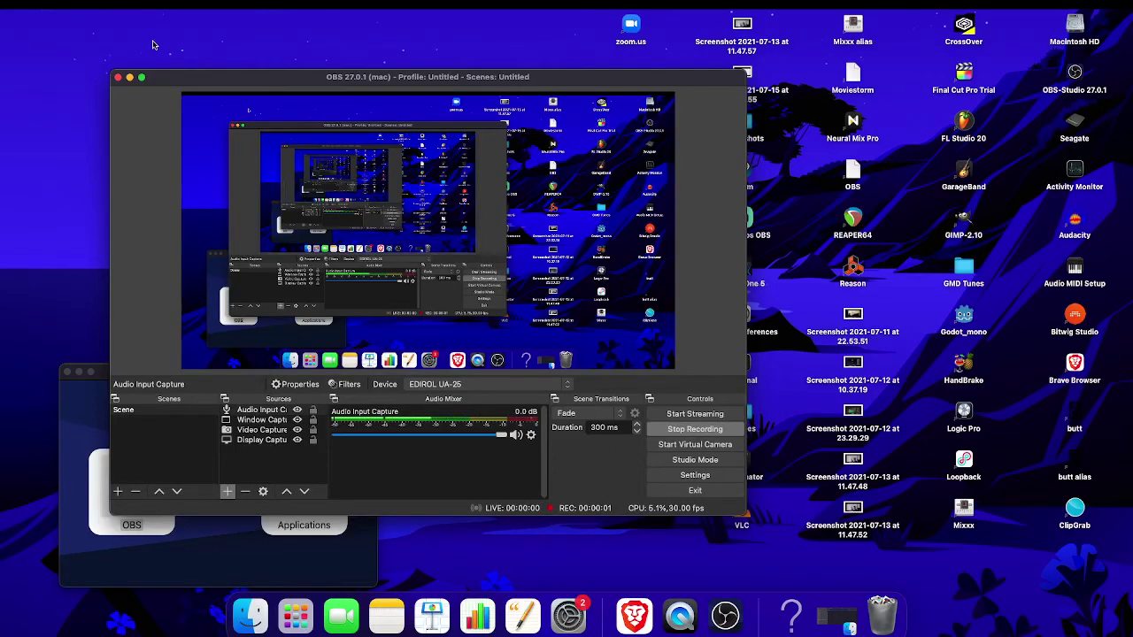
# - Minimize the OBS window to reveal the OBS Studio 27.0.1 disk image window
pyautogui.click(129, 76)
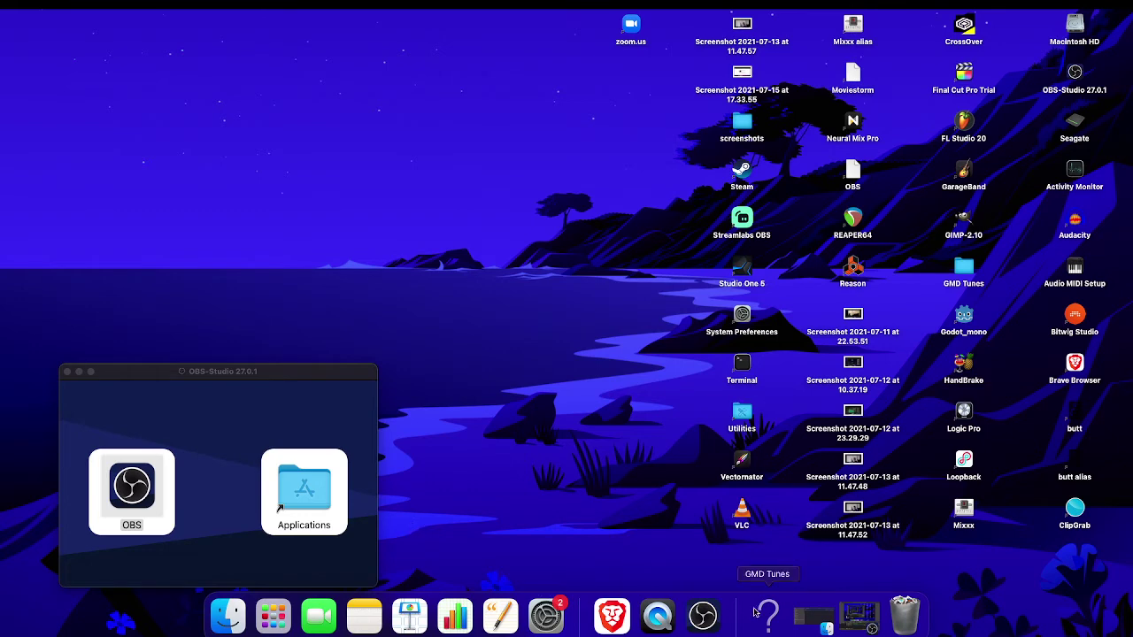
# - Open the SONY TV's Displays settings and change its refresh rate to 50 Hertz
pyautogui.click(547, 615)
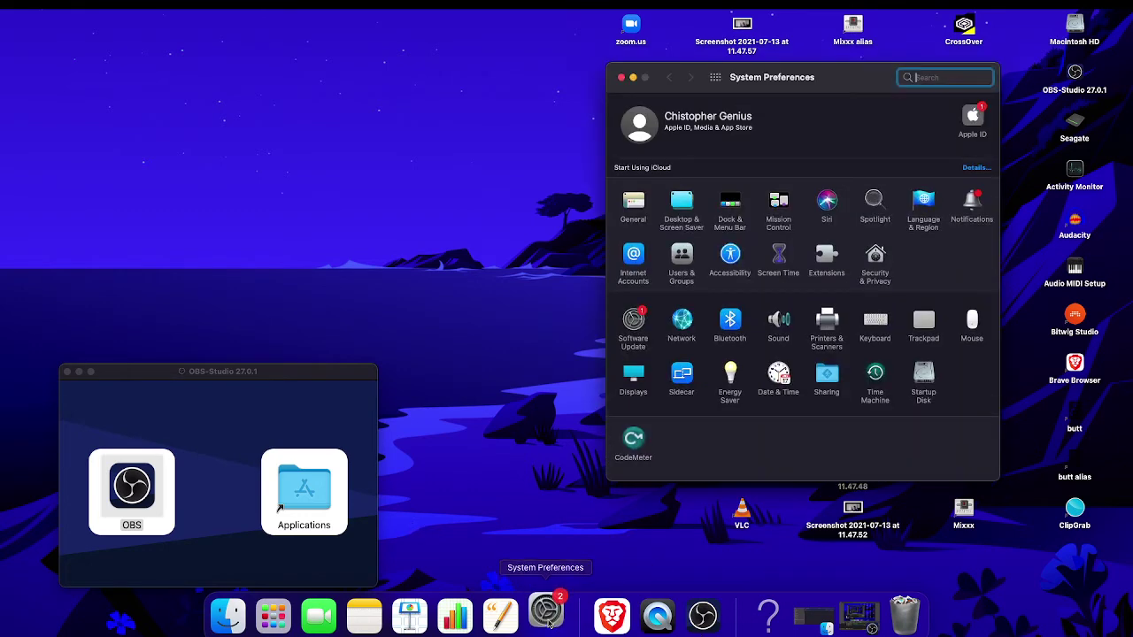
pyautogui.click(634, 376)
pyautogui.moveTo(792, 80); pyautogui.dragTo(562, 119)
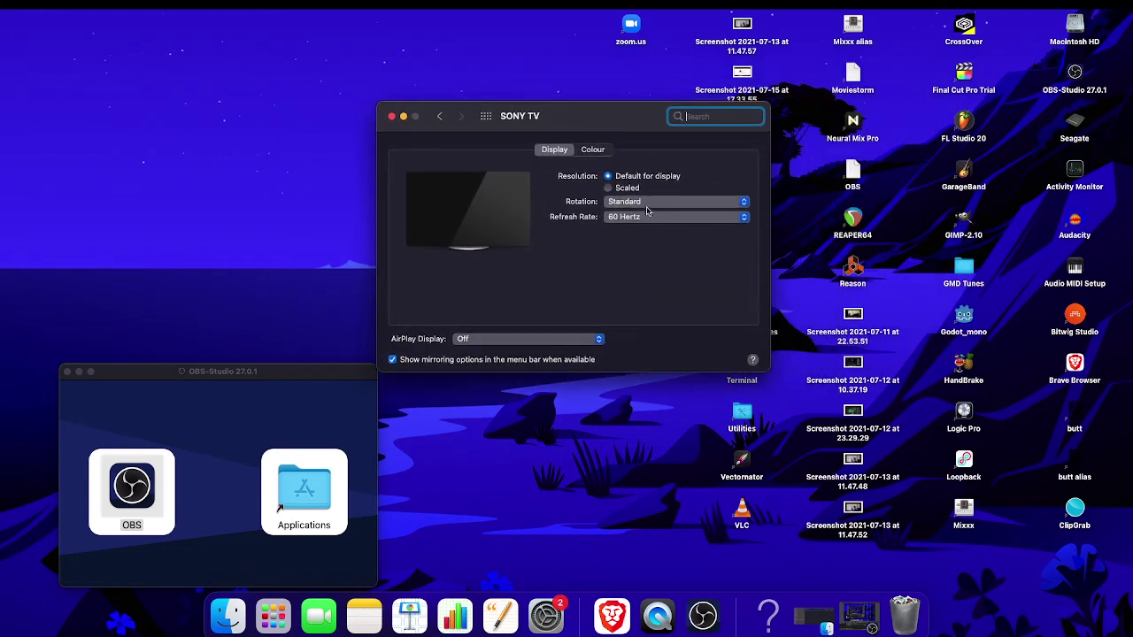
pyautogui.click(699, 216)
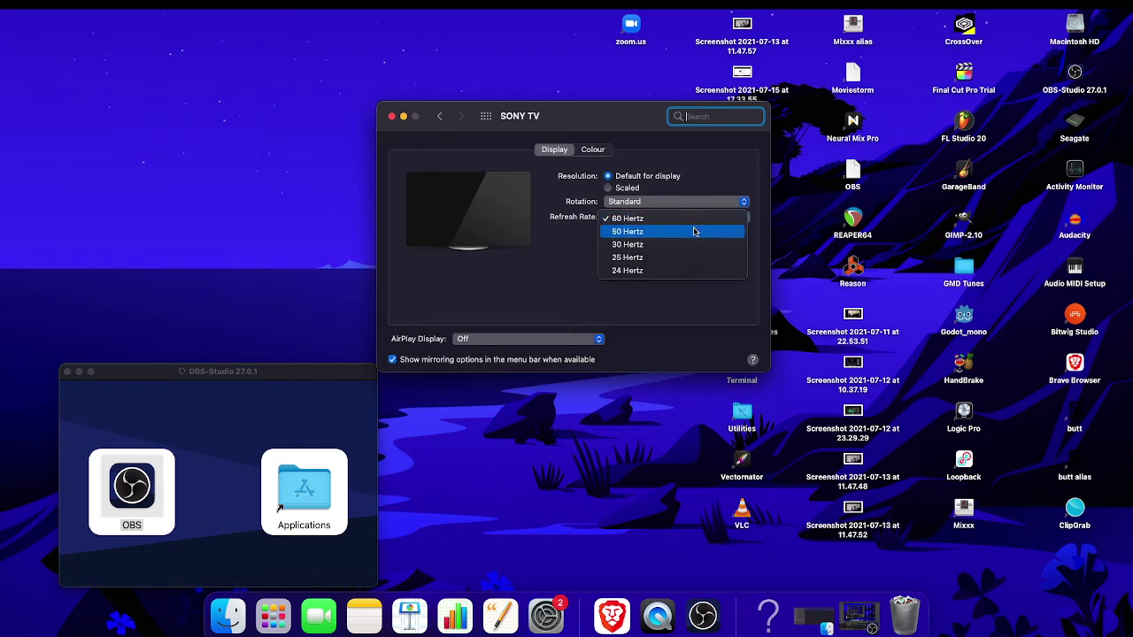
pyautogui.click(693, 231)
pyautogui.click(619, 187)
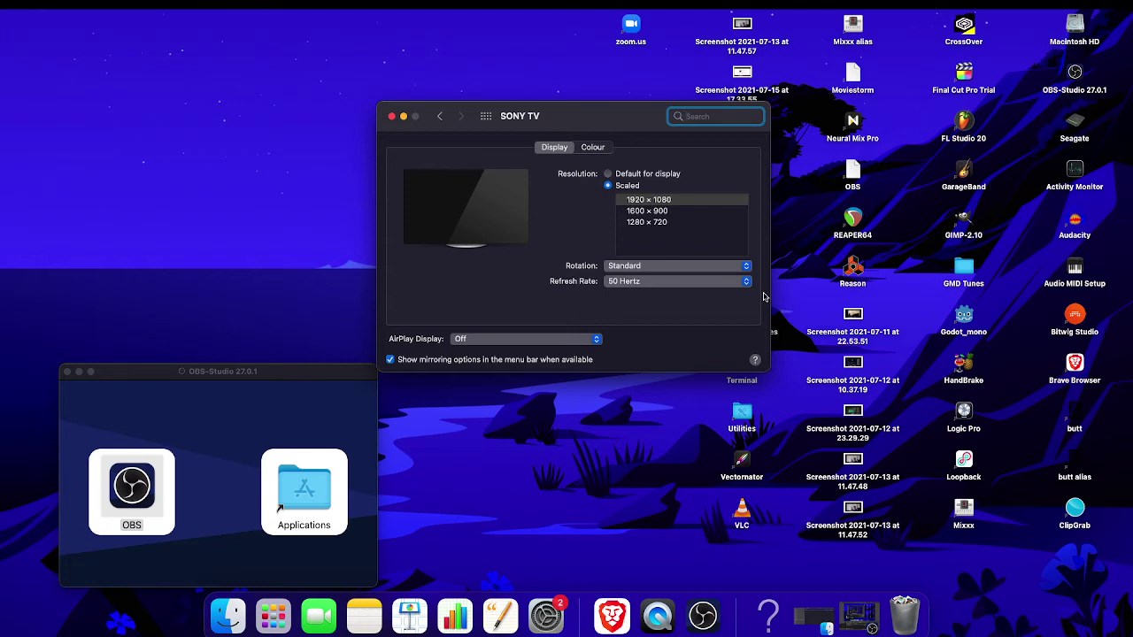
# - Set the SONY TV refresh rate to 60 Hertz and the Underscan slider to Off
pyautogui.click(660, 281)
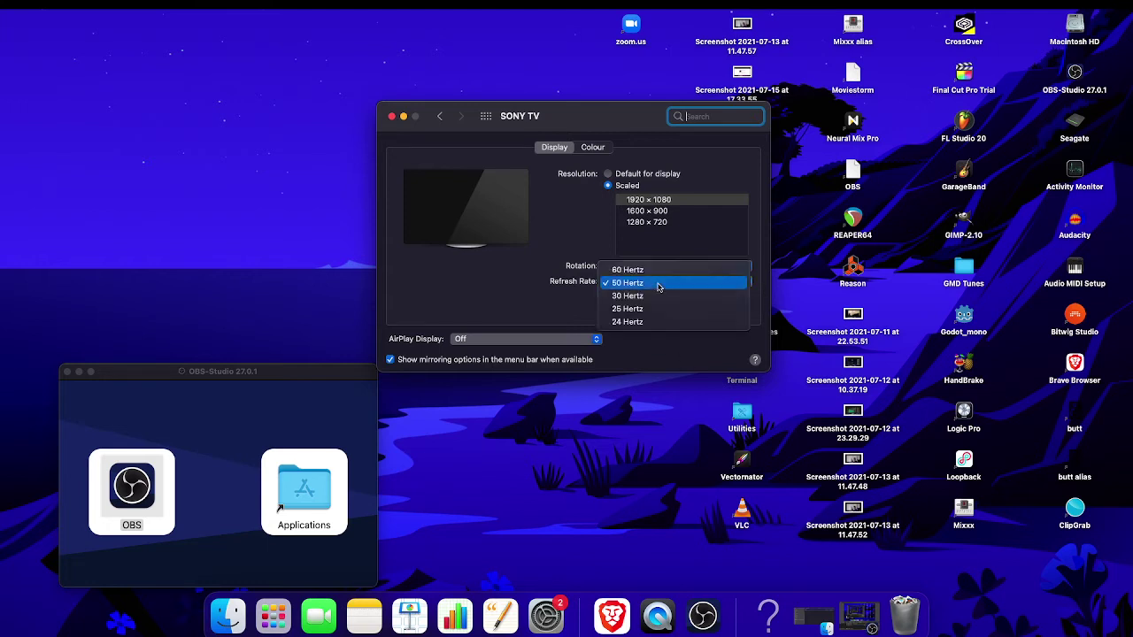
pyautogui.click(628, 269)
pyautogui.click(607, 173)
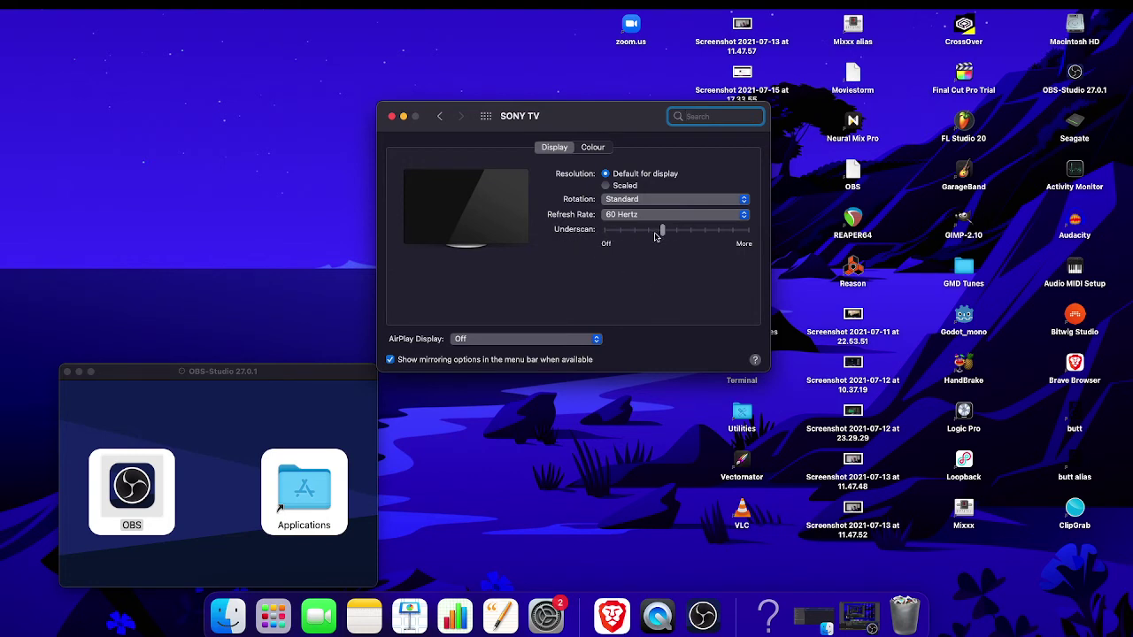
pyautogui.moveTo(662, 232)
pyautogui.mouseDown()
pyautogui.moveTo(746, 231)
pyautogui.moveTo(564, 223)
pyautogui.mouseUp()
# - Verify 60 Hertz and Underscan Off, then restore the OBS window from the Dock
pyautogui.click(664, 215)
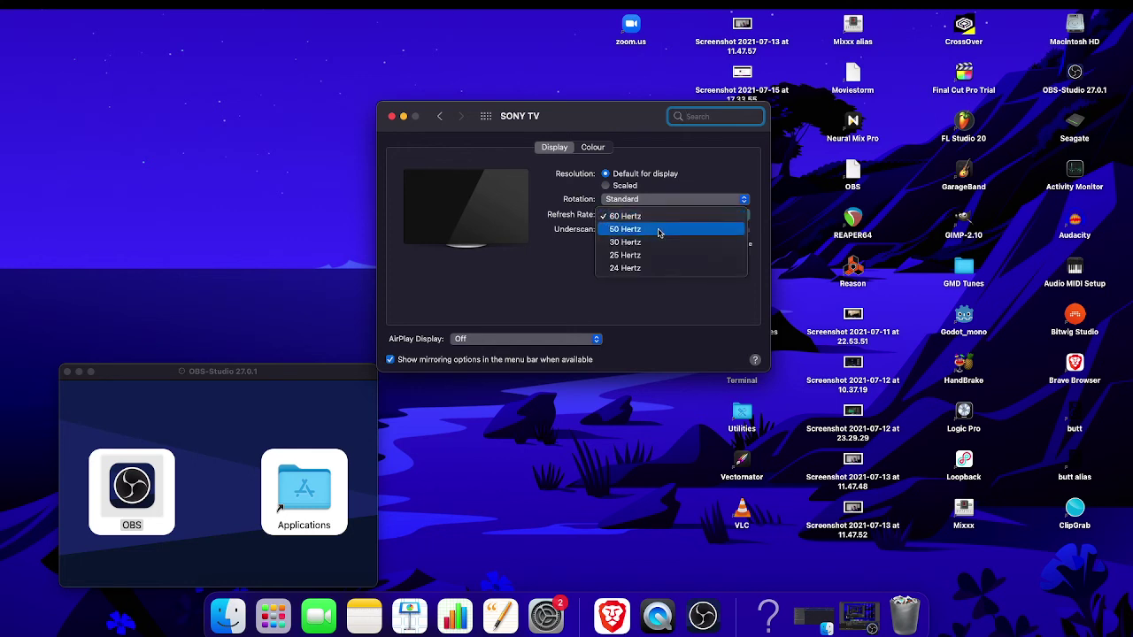
pyautogui.click(566, 296)
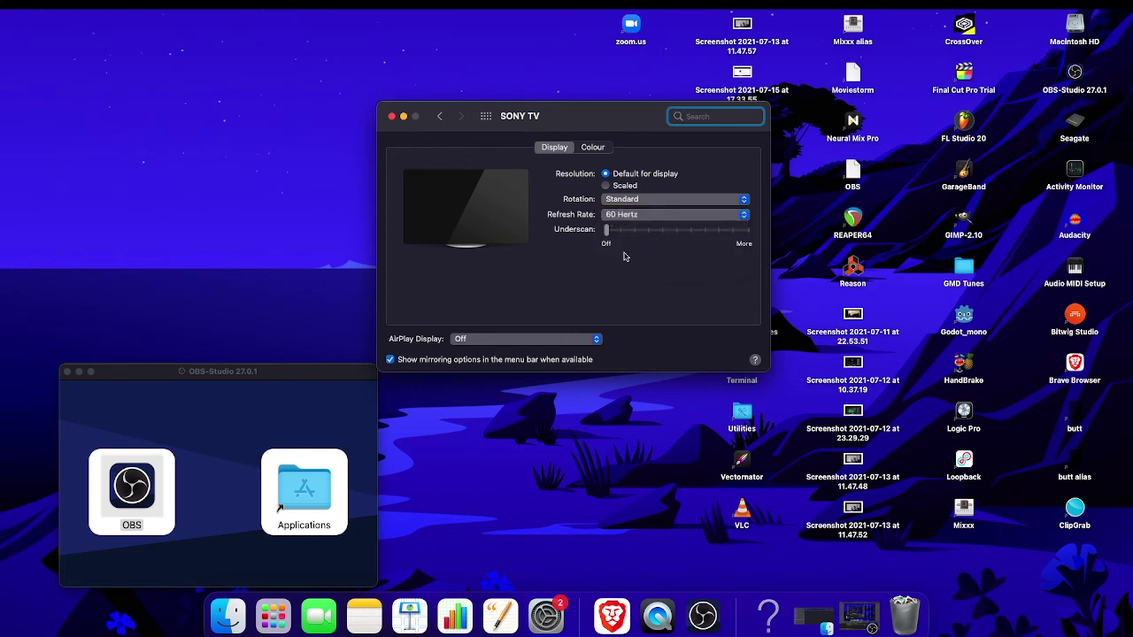
pyautogui.moveTo(607, 230); pyautogui.dragTo(605, 230)
pyautogui.click(855, 615)
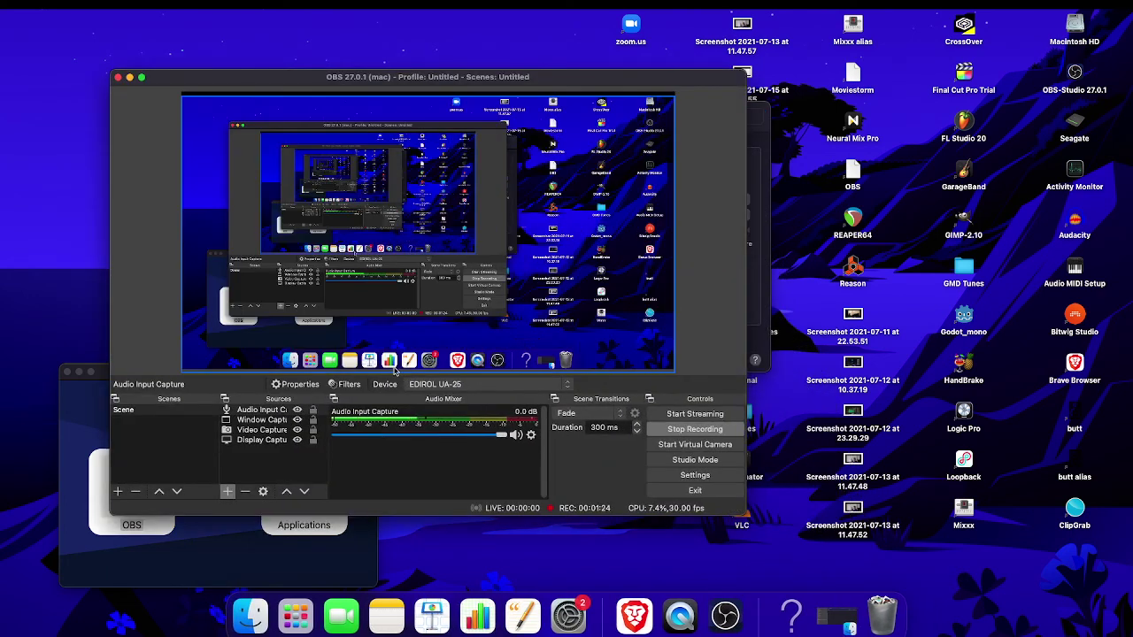